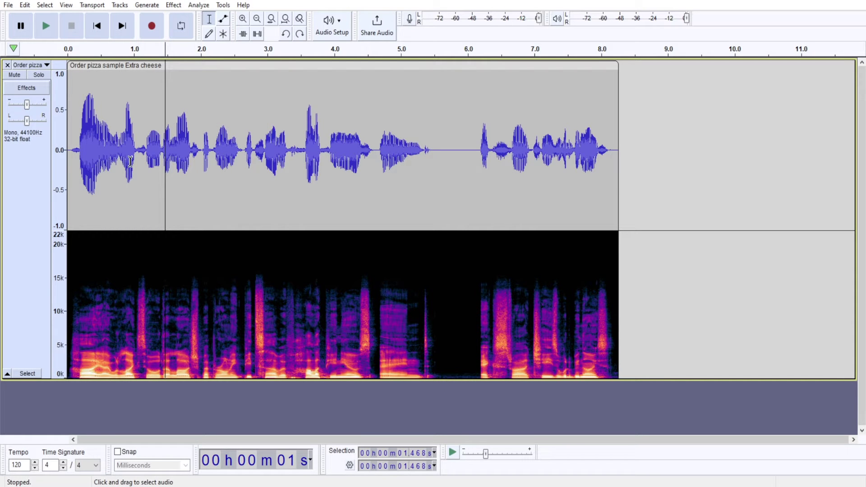
Step: Switch the voice track's vertical ruler to the Linear (dB) amplitude scale
{"action": "right_click", "coordinate": [56, 92]}
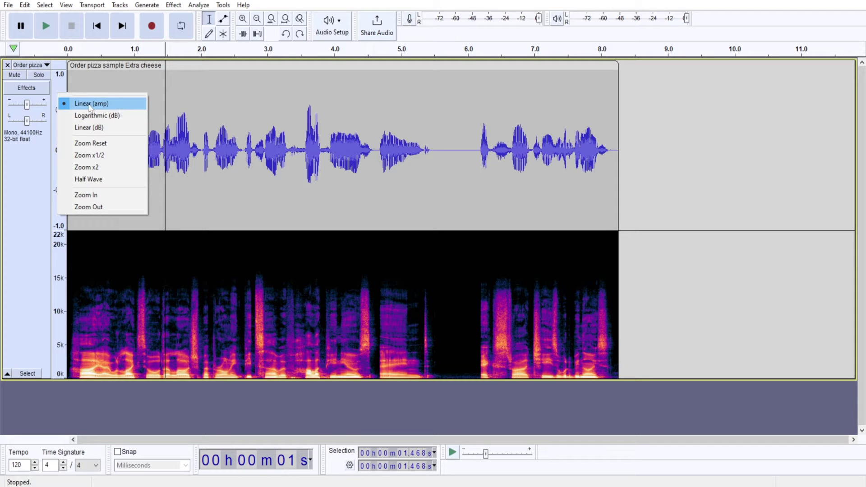
{"action": "left_click", "coordinate": [107, 128]}
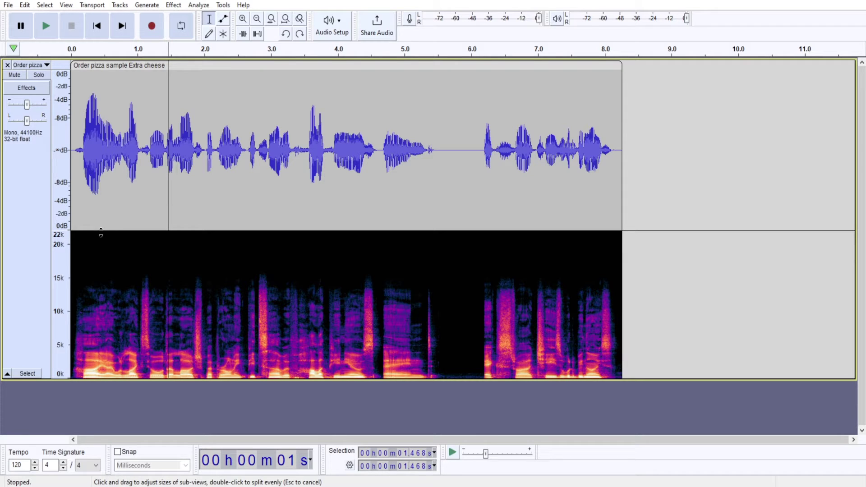
Step: Drag the waveform/spectrogram divider to the track bottom so the waveform fills the track
{"action": "left_click_drag", "start_coordinate": [101, 231], "coordinate": [98, 240]}
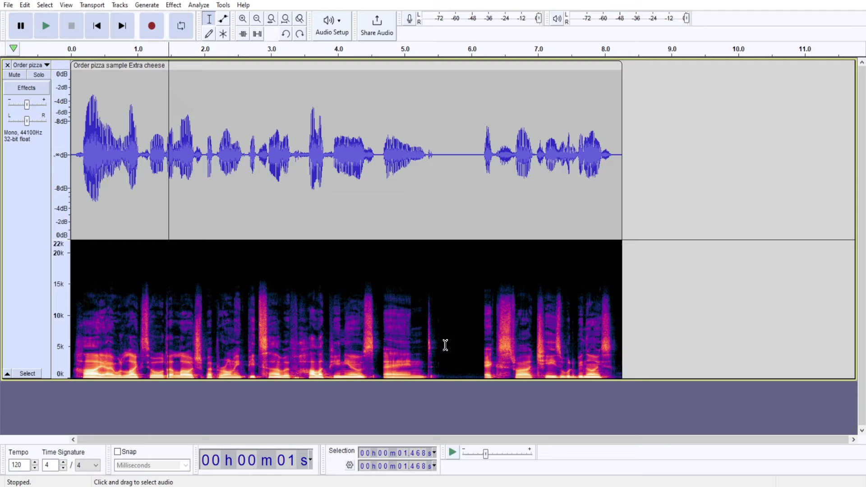
{"action": "left_click_drag", "start_coordinate": [206, 242], "coordinate": [179, 372]}
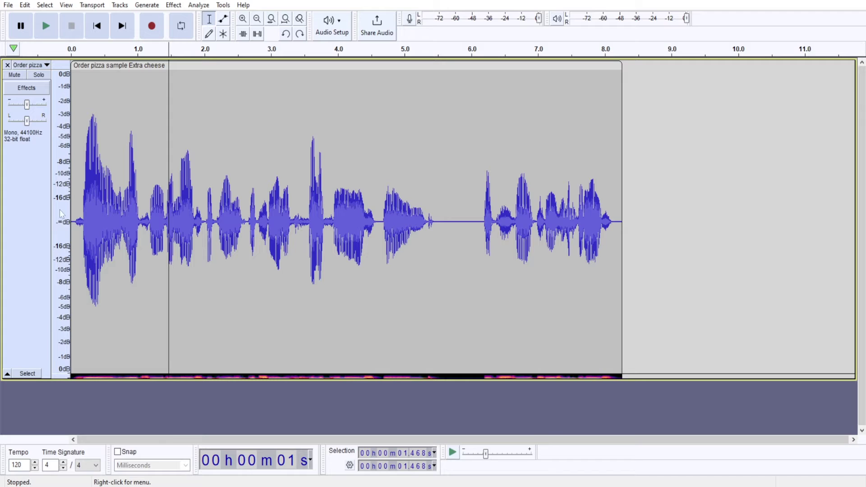
{"action": "left_click", "coordinate": [436, 222]}
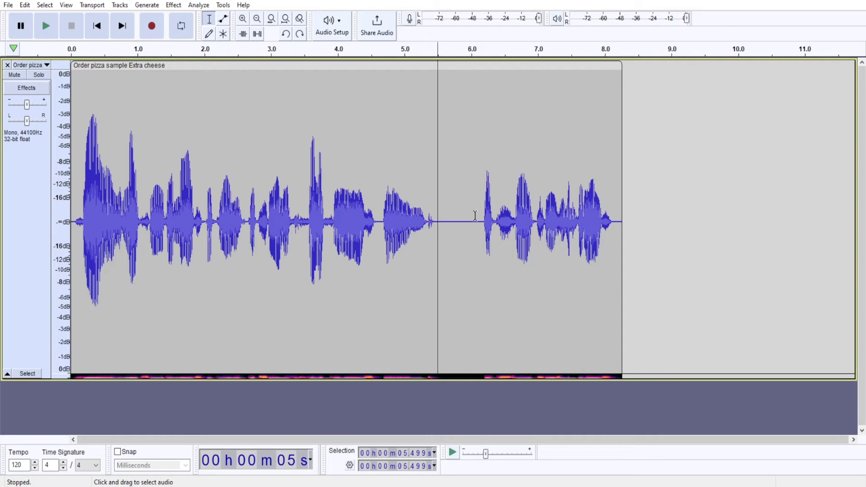
{"action": "left_click_drag", "start_coordinate": [481, 221], "coordinate": [436, 222]}
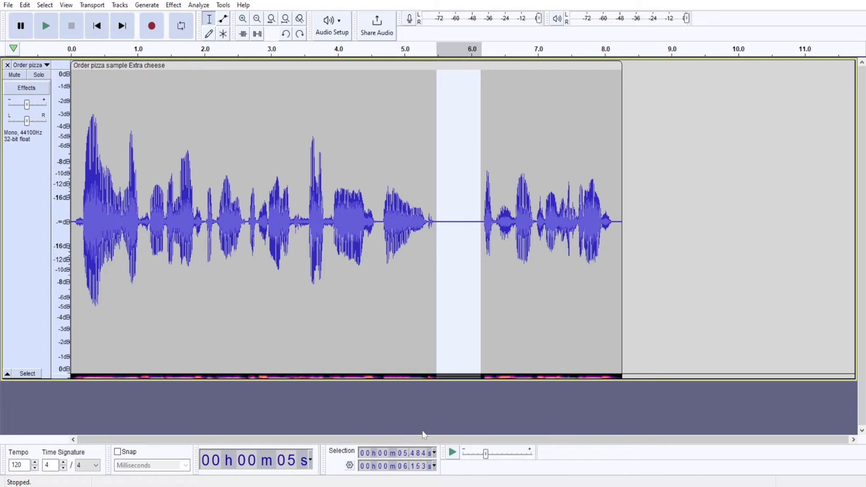
{"action": "left_click", "coordinate": [501, 199]}
{"action": "left_click_drag", "start_coordinate": [436, 215], "coordinate": [481, 221]}
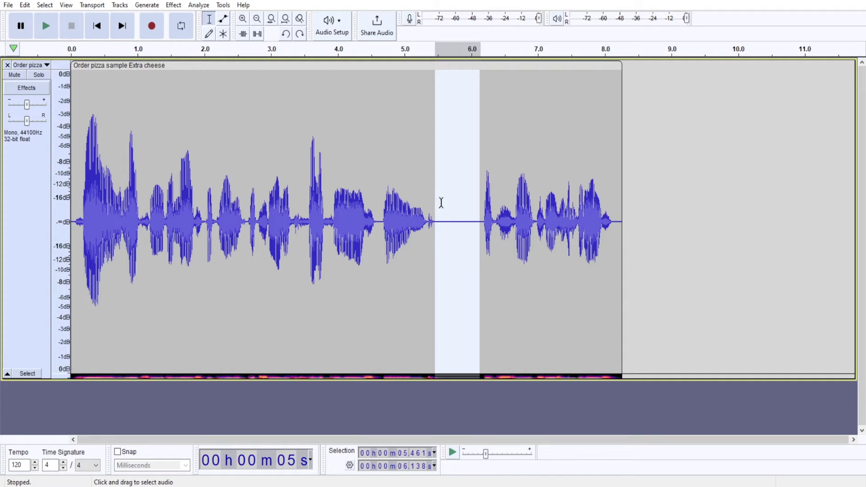
Step: Select the whole voice clip and normalize it to a -0.0 dB peak with DC offset removed
{"action": "left_click", "coordinate": [307, 194]}
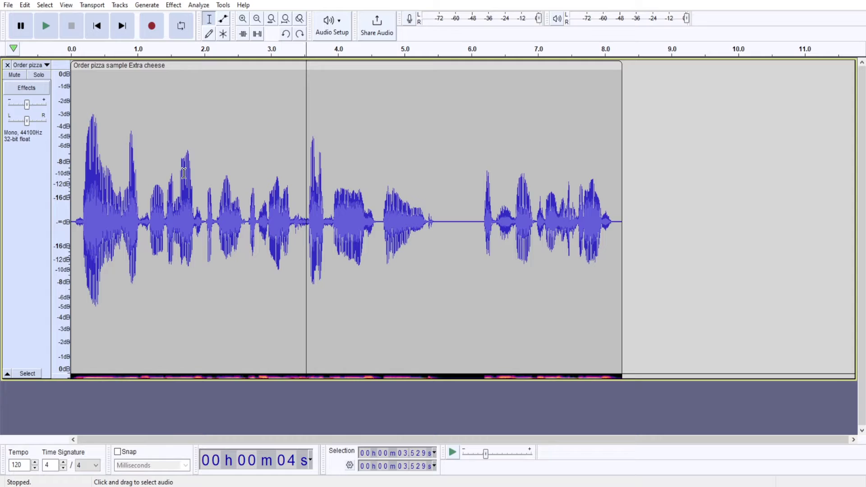
{"action": "double_click", "coordinate": [183, 174]}
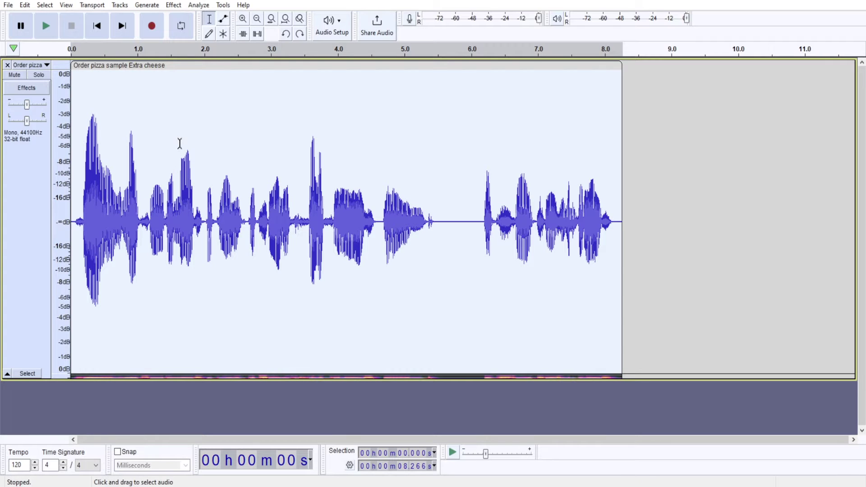
{"action": "left_click", "coordinate": [173, 4]}
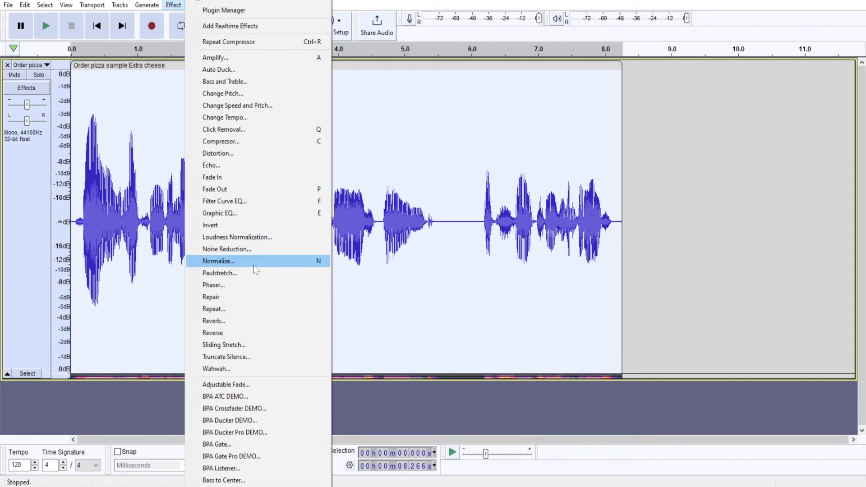
{"action": "left_click", "coordinate": [232, 262]}
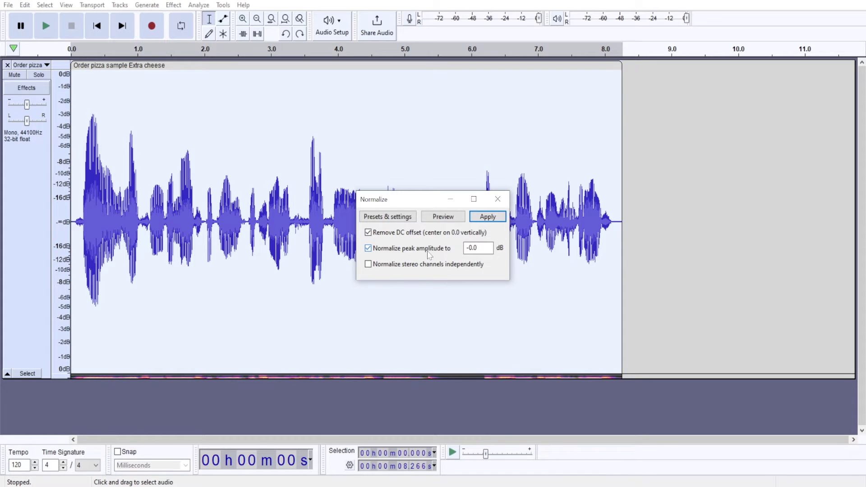
{"action": "left_click", "coordinate": [488, 217]}
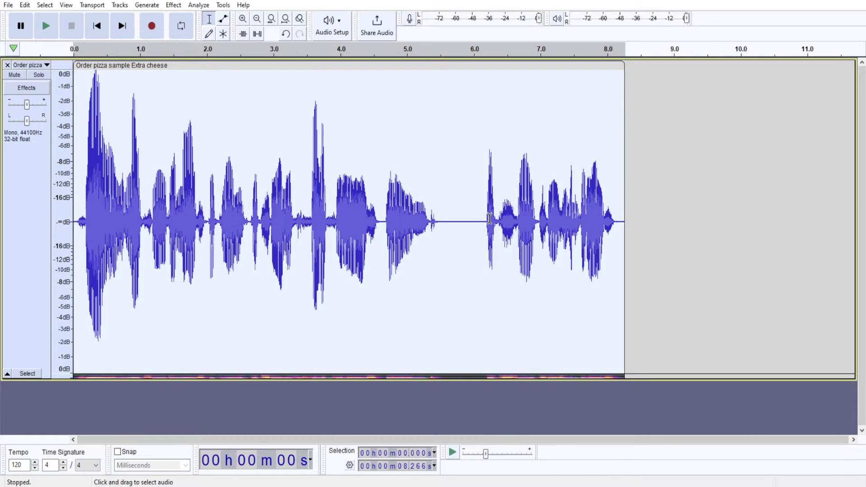
Step: Place the cursor near 1.5 s, reselect the whole voice clip, and bring up the Effect menu
{"action": "left_click", "coordinate": [171, 141]}
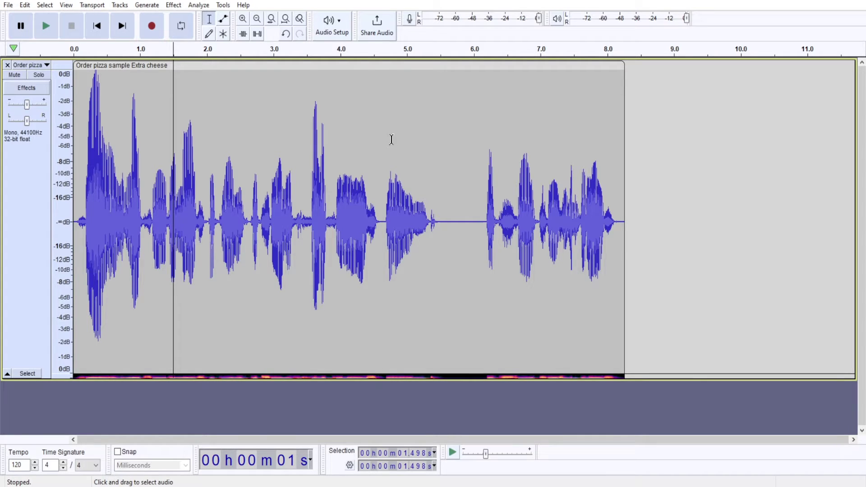
{"action": "double_click", "coordinate": [377, 149]}
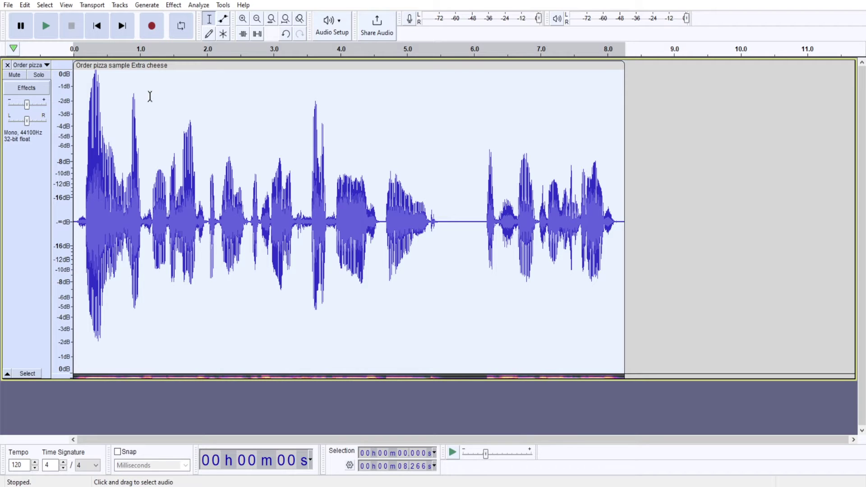
{"action": "left_click", "coordinate": [174, 5]}
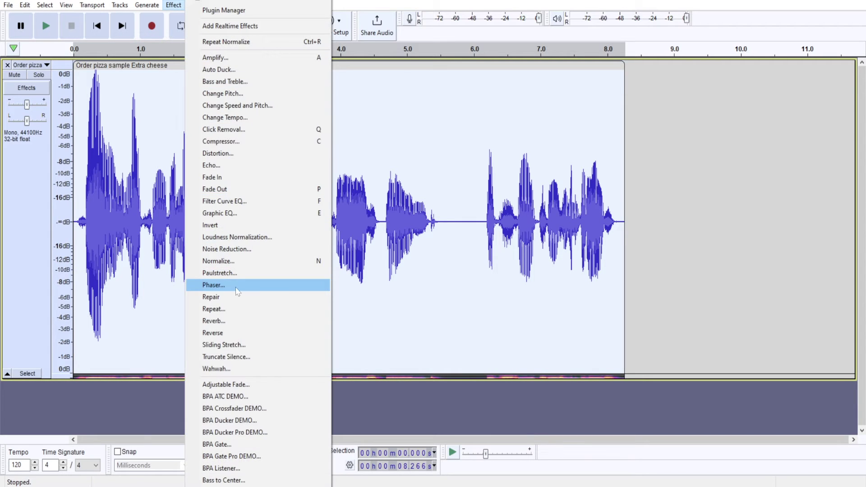
Step: Open the Compressor for the whole clip and move its dialog to the upper right
{"action": "left_click", "coordinate": [231, 141]}
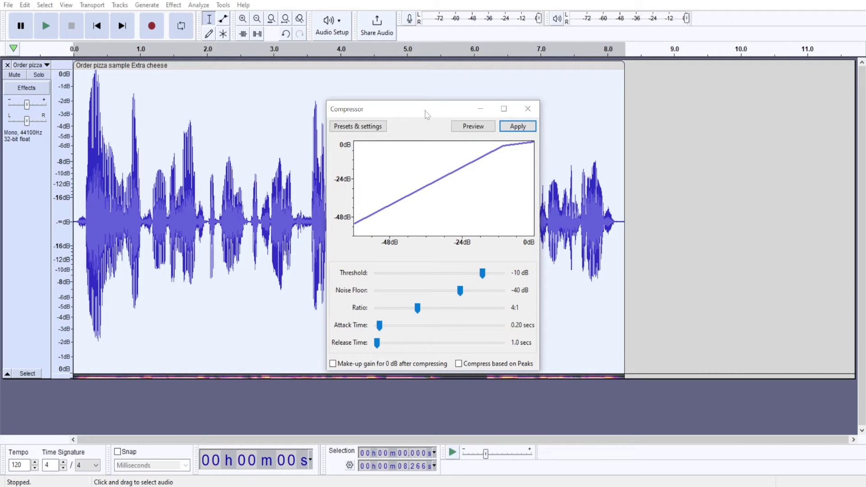
{"action": "left_click_drag", "start_coordinate": [427, 114], "coordinate": [604, 78]}
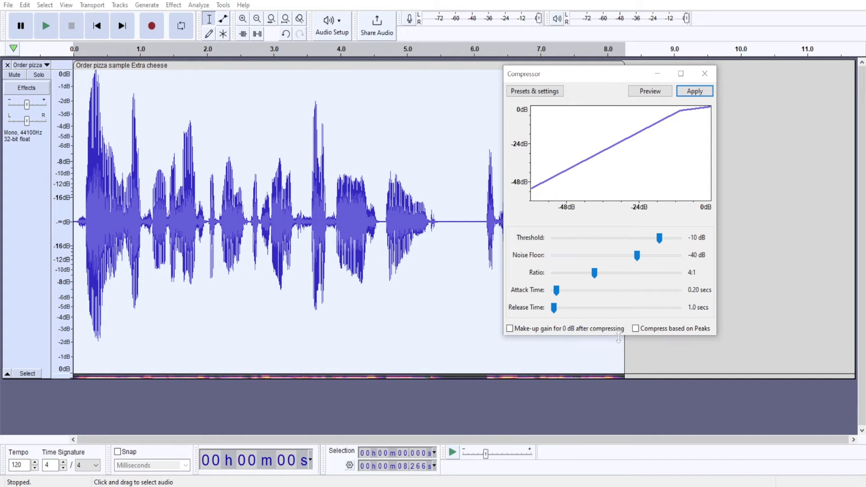
{"action": "left_click_drag", "start_coordinate": [660, 238], "coordinate": [657, 242]}
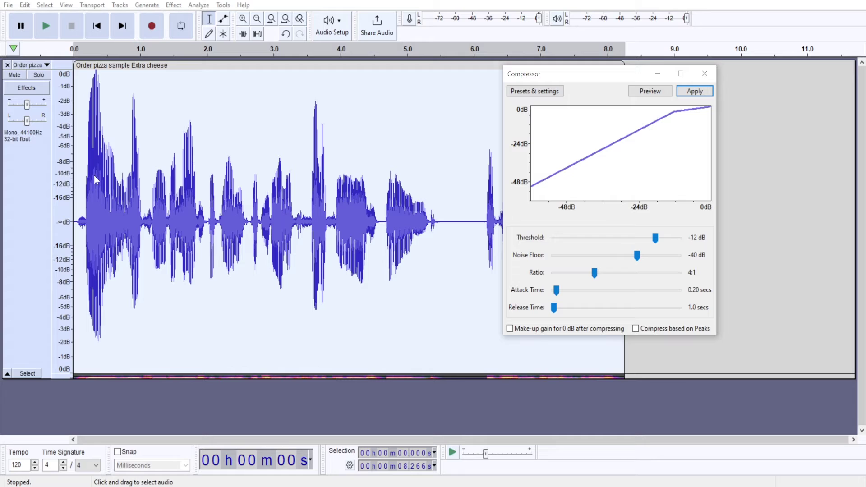
{"action": "mouse_move", "coordinate": [657, 238]}
{"action": "left_mouse_down"}
{"action": "mouse_move", "coordinate": [668, 236]}
{"action": "mouse_move", "coordinate": [659, 238]}
{"action": "left_mouse_up"}
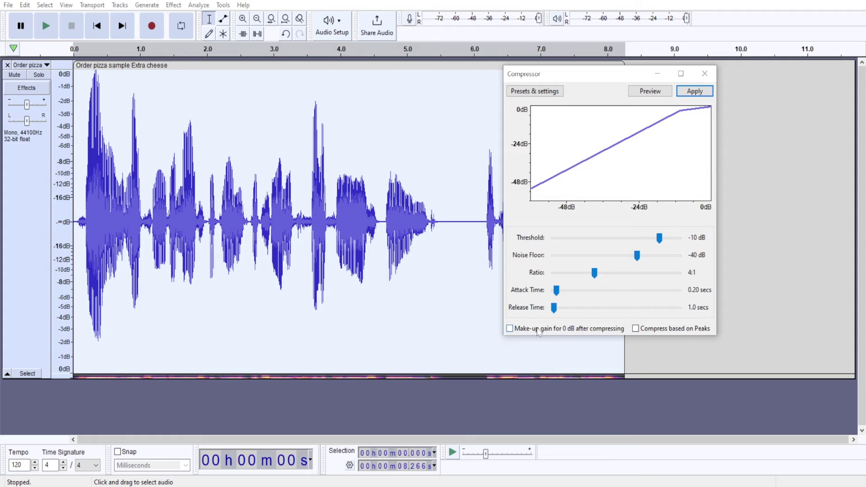
Step: Enable 'Compress based on Peaks' in the Compressor
{"action": "left_click", "coordinate": [637, 329]}
Step: Apply the -10 dB threshold, 4:1 compression to the whole voice clip
{"action": "left_click", "coordinate": [695, 91]}
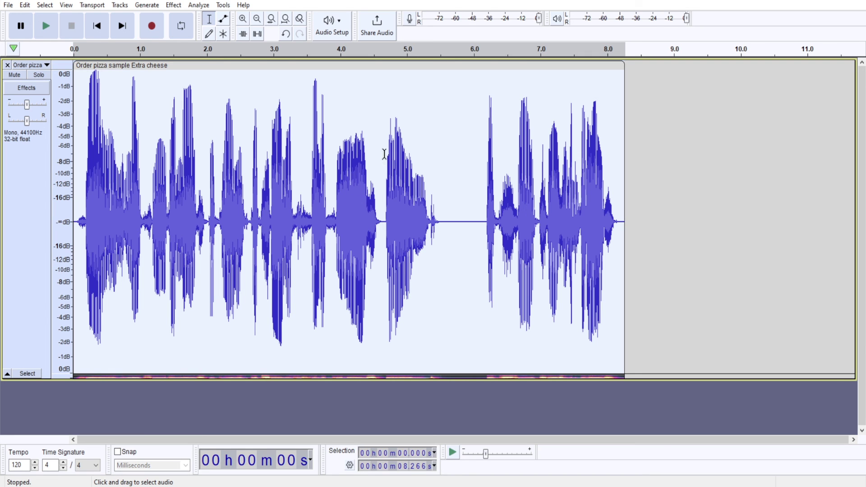
Step: Normalize the compressed voice clip to a -3 dB peak amplitude
{"action": "left_click", "coordinate": [171, 5]}
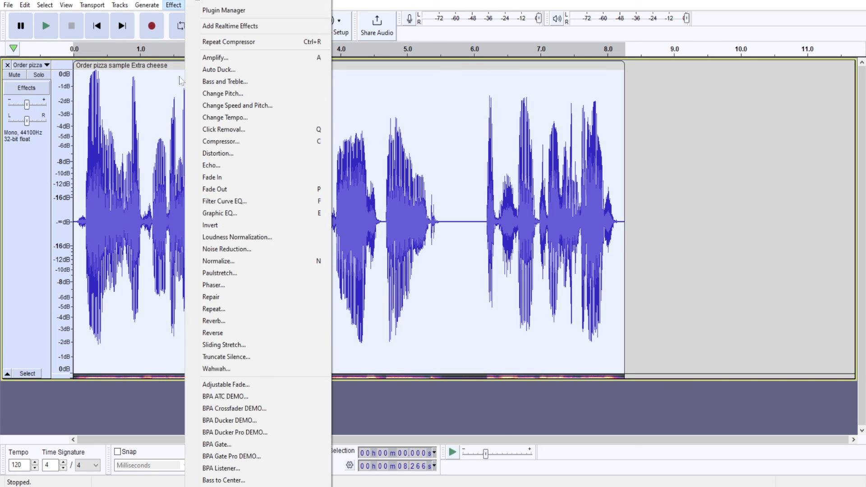
{"action": "left_click", "coordinate": [221, 261]}
{"action": "double_click", "coordinate": [473, 248]}
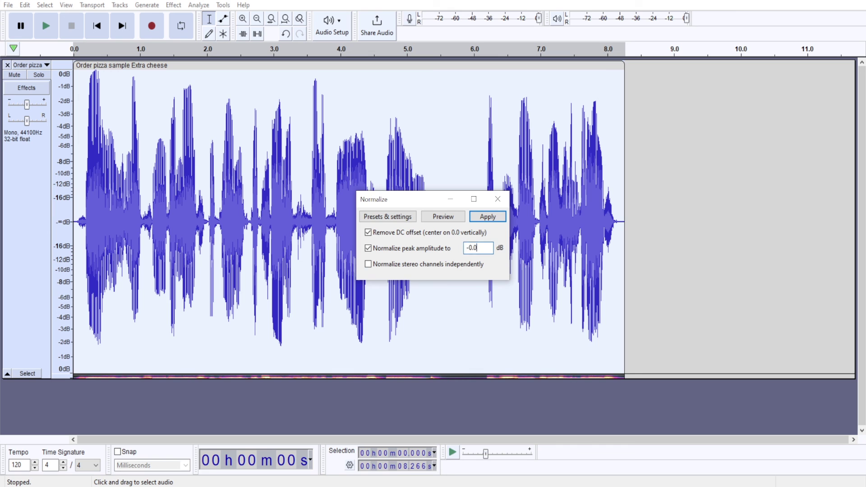
{"action": "type", "text": "3"}
{"action": "left_click", "coordinate": [487, 217]}
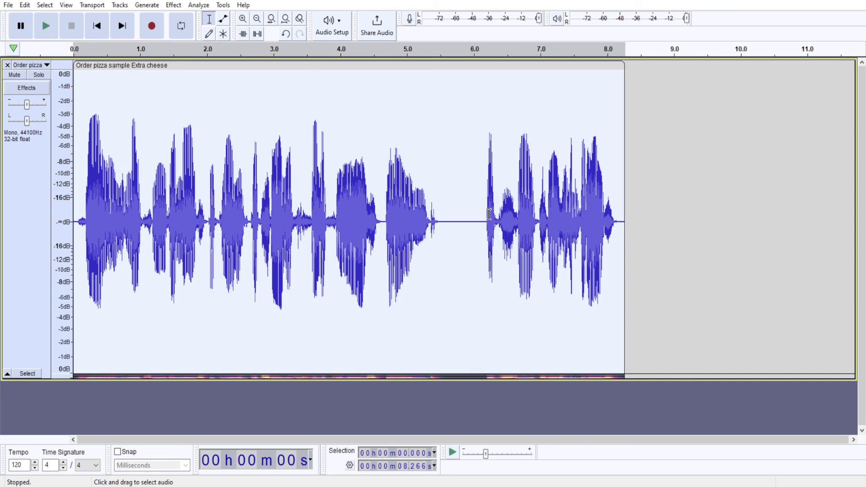
{"action": "left_click", "coordinate": [187, 151]}
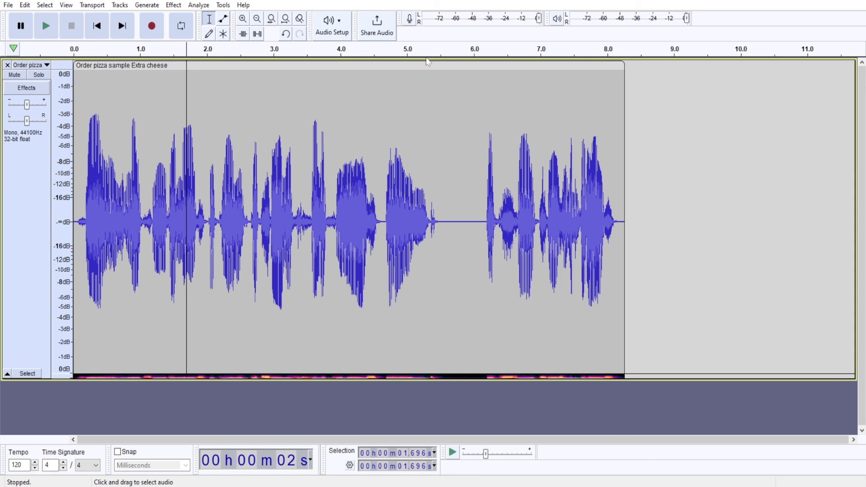
{"action": "left_click", "coordinate": [164, 152]}
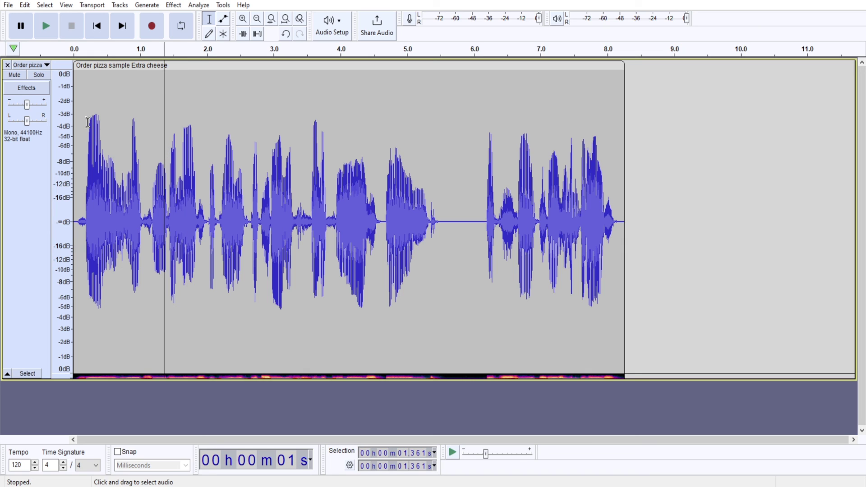
{"action": "left_click", "coordinate": [230, 120]}
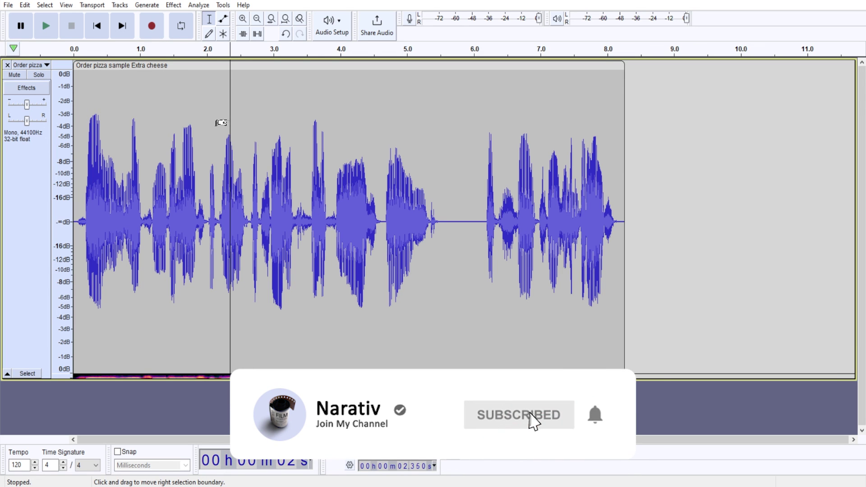